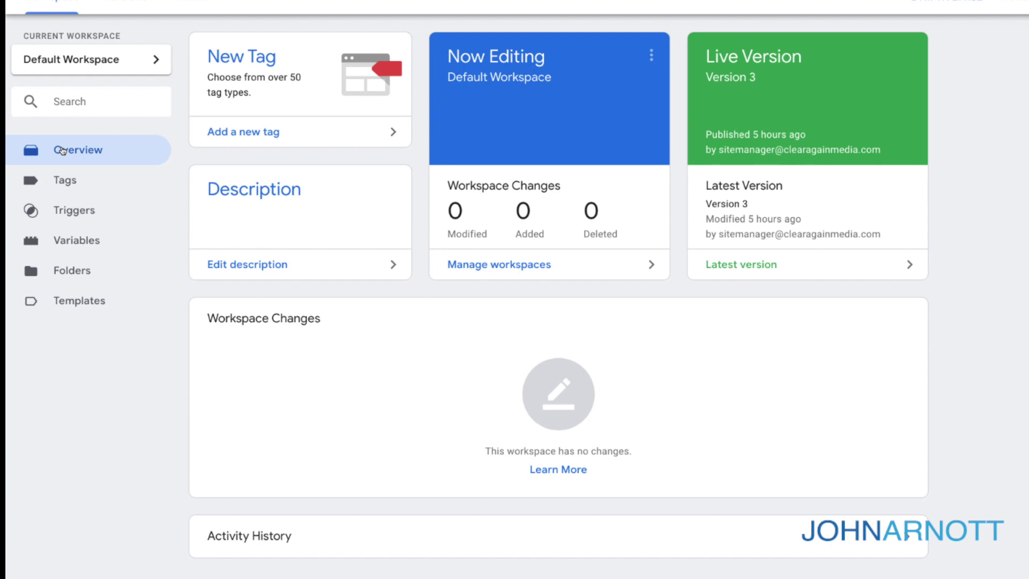
- Go to the container's Tags list and open the first existing tag to view its setup
{"action": "left_click", "coordinate": [65, 182]}
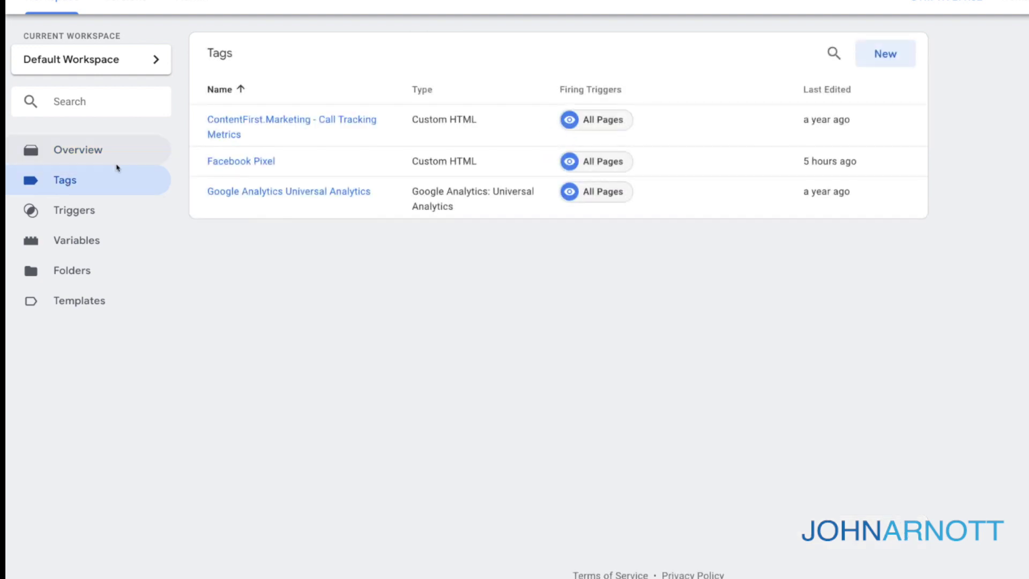
{"action": "left_click", "coordinate": [323, 120]}
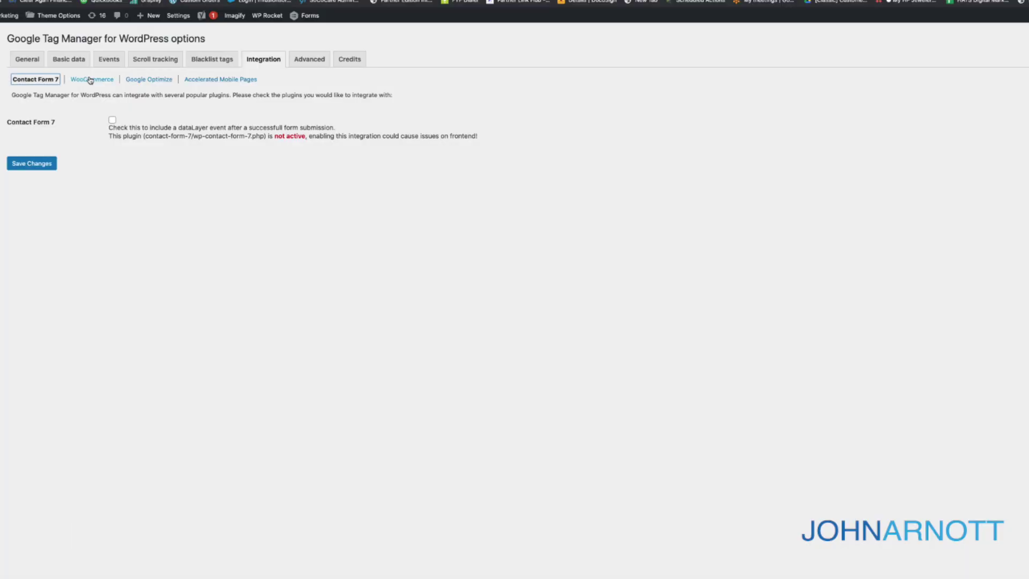
- Review the WooCommerce, Google Optimize and Accelerated Mobile Pages integration settings
{"action": "left_click", "coordinate": [90, 81]}
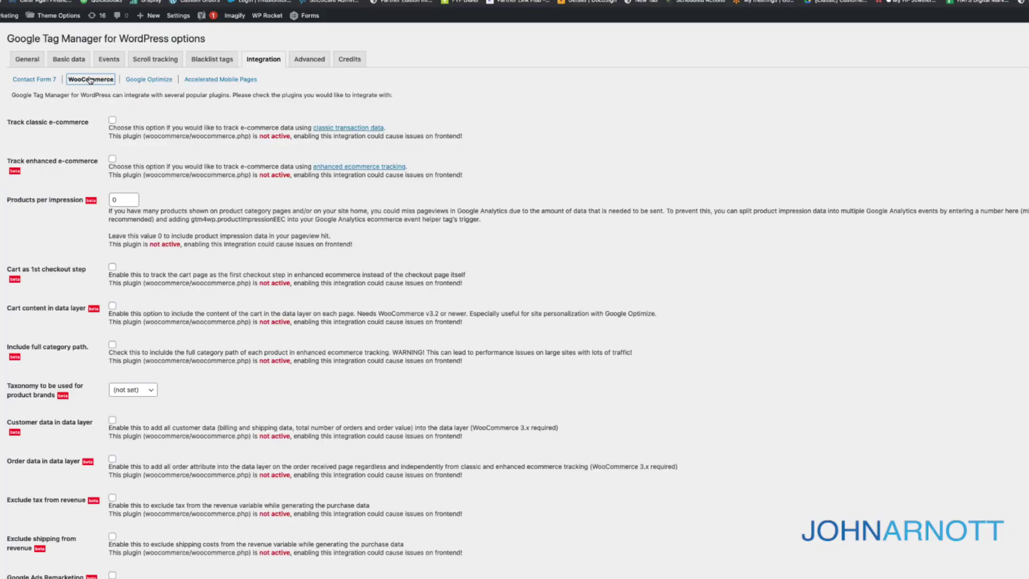
{"action": "left_click", "coordinate": [152, 79]}
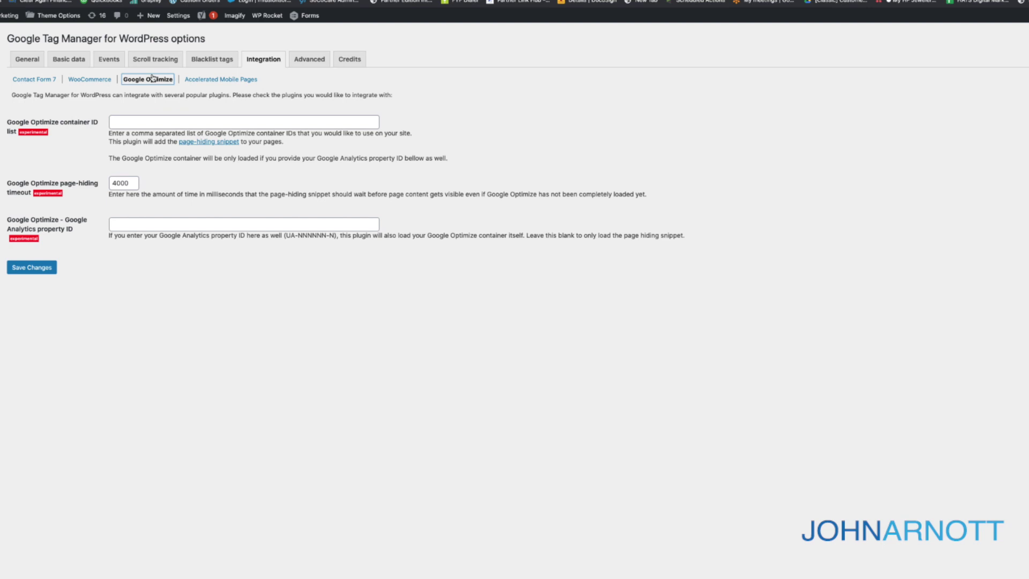
{"action": "left_click", "coordinate": [218, 82]}
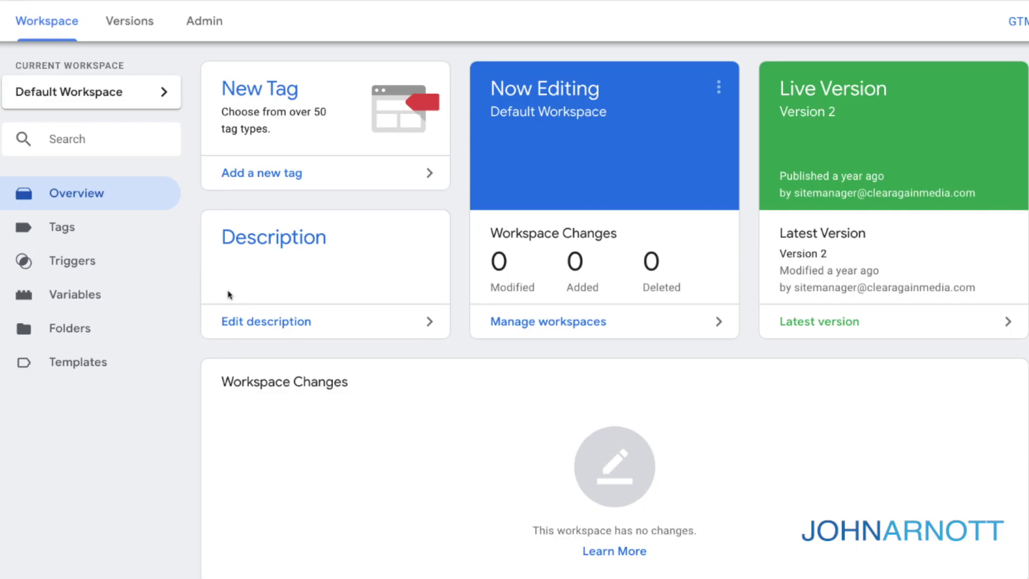
- Create a new tag from the Tags list and name it 'Facebook Pixel'
{"action": "left_click", "coordinate": [64, 228]}
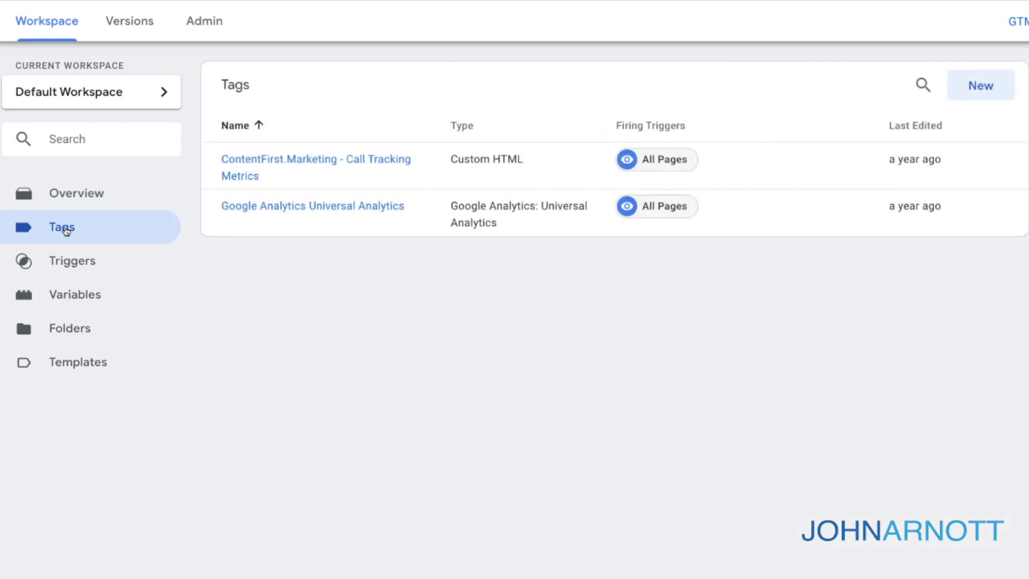
{"action": "left_click", "coordinate": [988, 94]}
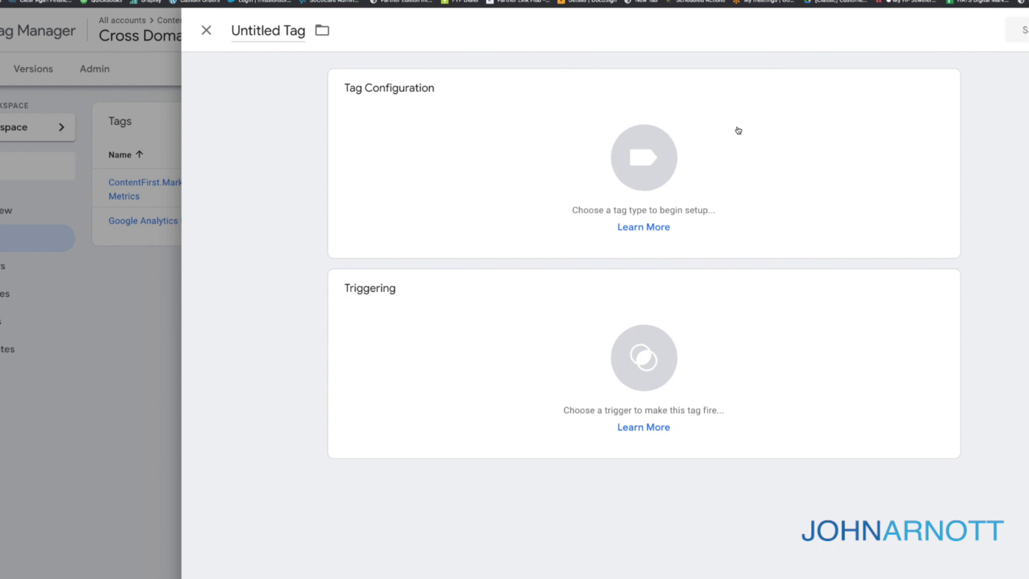
{"action": "left_click", "coordinate": [268, 31]}
{"action": "type", "text": "Facebook Pize"}
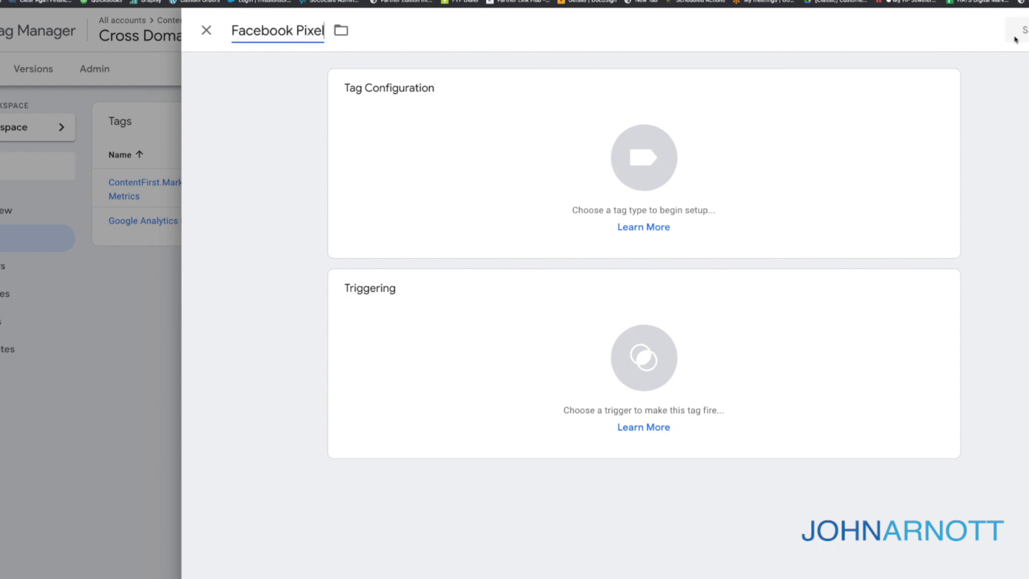
- Set the tag's type to Custom HTML
{"action": "left_click", "coordinate": [823, 151]}
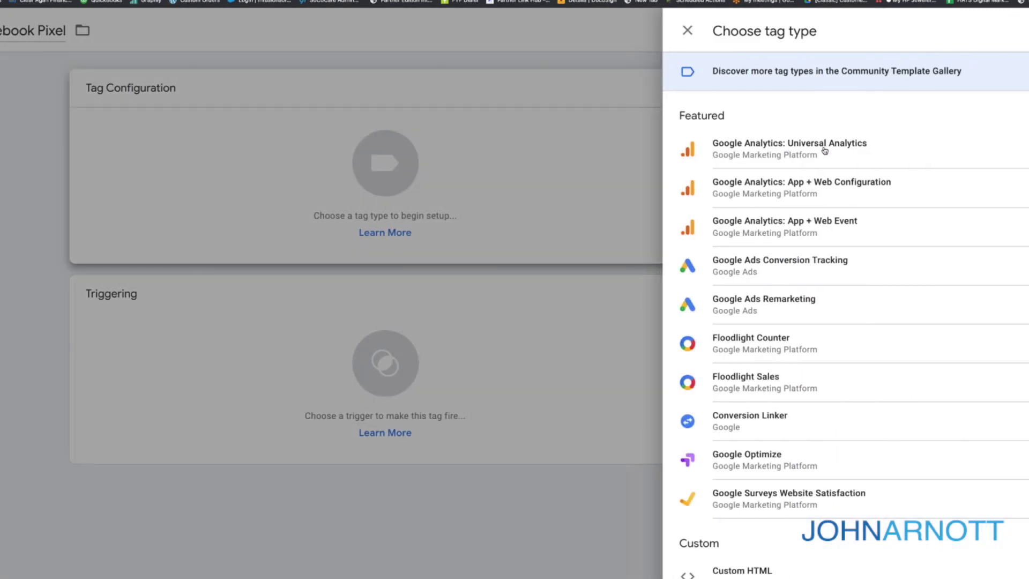
{"action": "scroll", "coordinate": [856, 358], "scroll_direction": "down", "scroll_amount": 5}
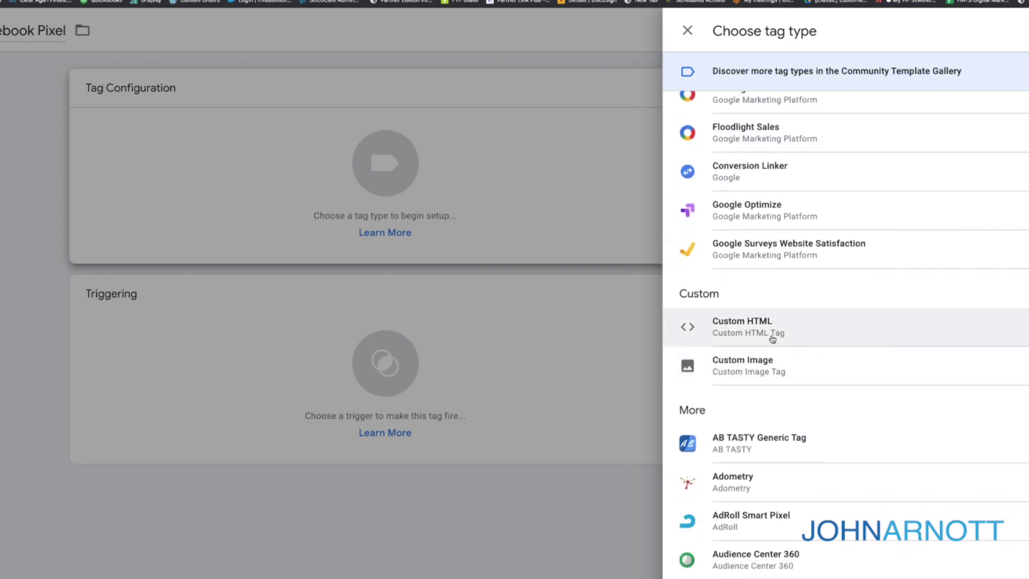
{"action": "left_click", "coordinate": [772, 333]}
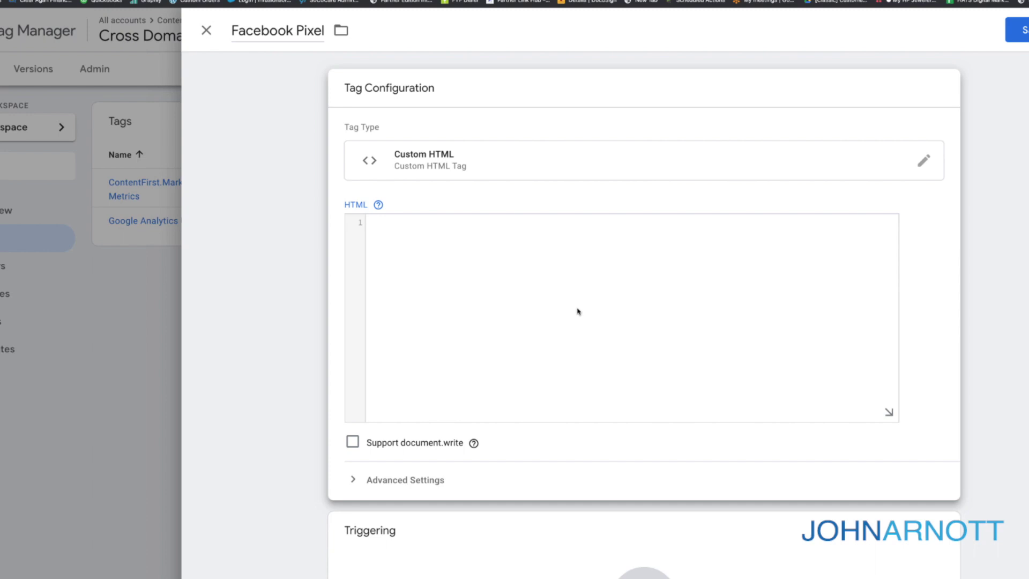
- Paste the Facebook Pixel code into the HTML box and set tag firing to Once per page
{"action": "key", "text": "ctrl+v"}
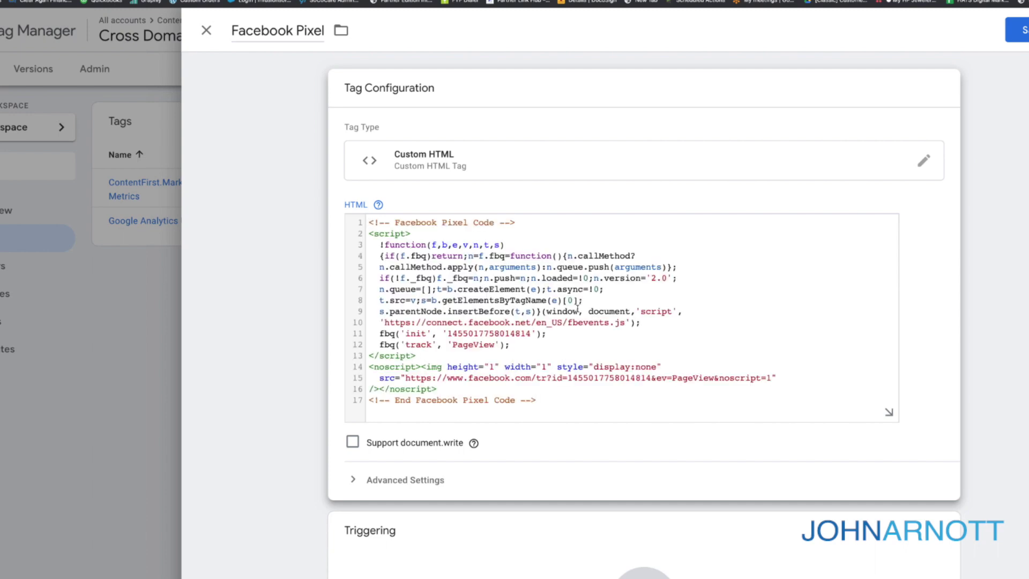
{"action": "left_click", "coordinate": [354, 482]}
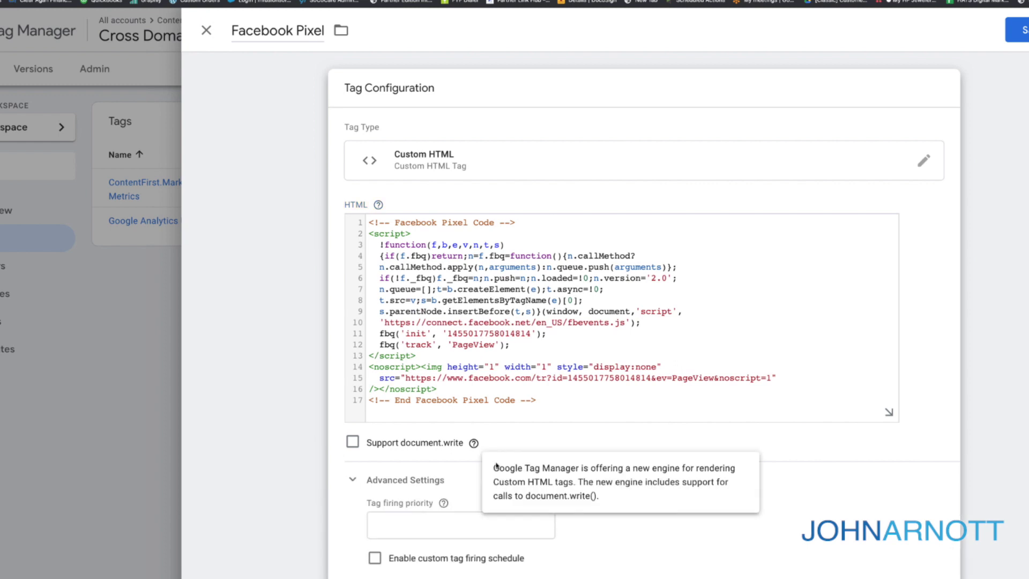
{"action": "scroll", "coordinate": [437, 464], "scroll_direction": "down", "scroll_amount": 5}
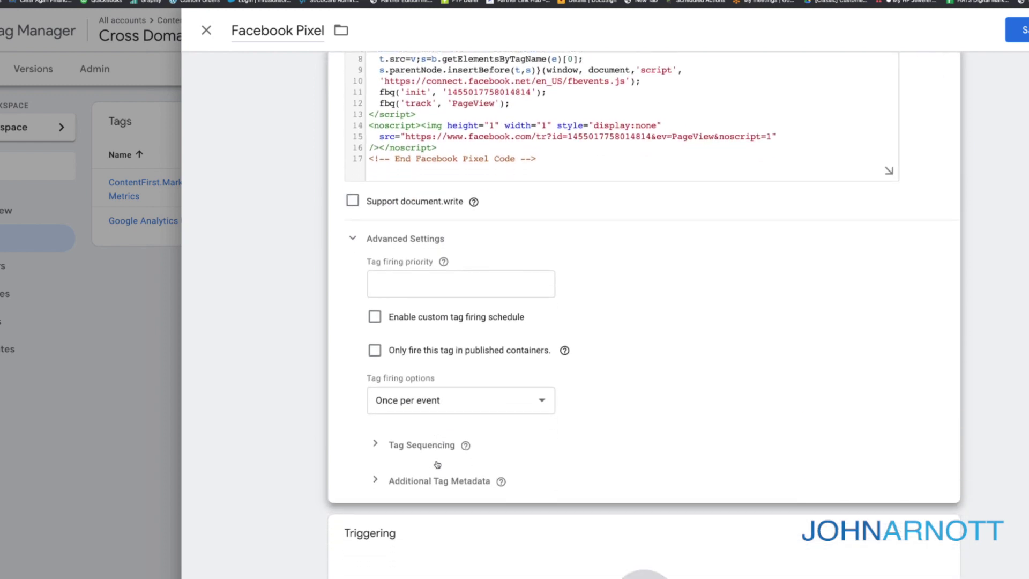
{"action": "left_click", "coordinate": [540, 401]}
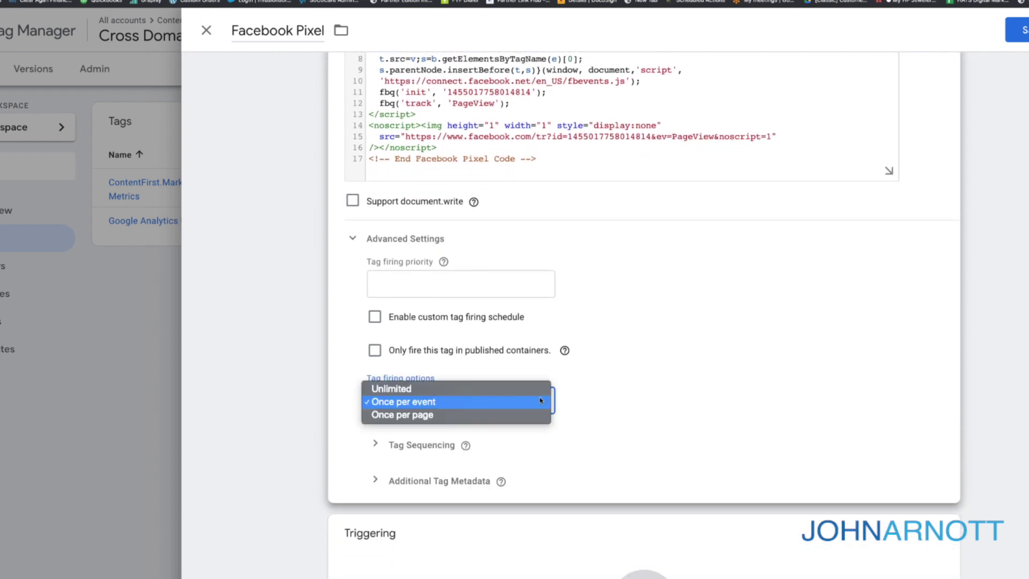
{"action": "key", "text": "Escape"}
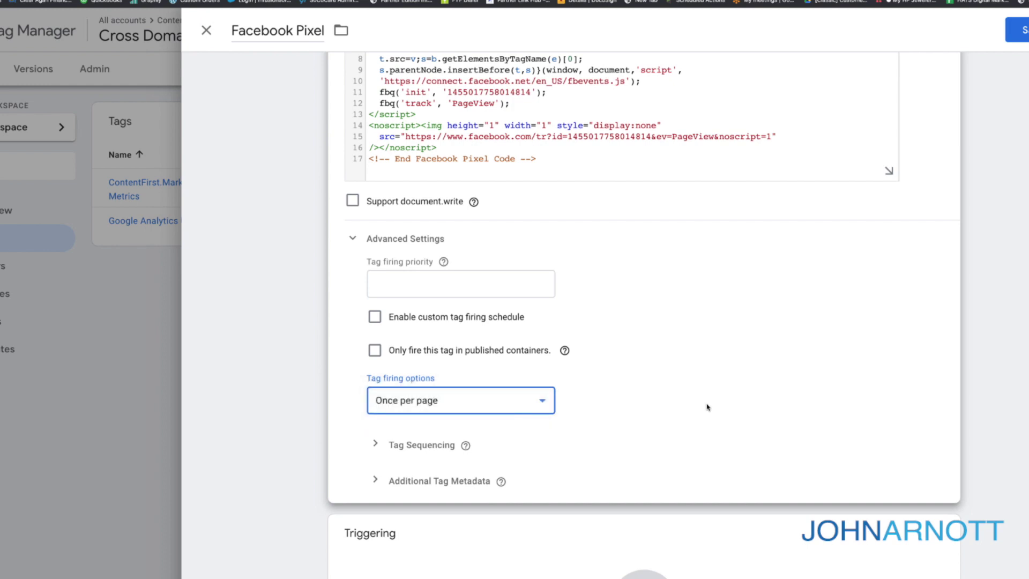
{"action": "left_click", "coordinate": [707, 407]}
{"action": "scroll", "coordinate": [659, 530], "scroll_direction": "down", "scroll_amount": 2}
{"action": "left_click", "coordinate": [659, 530]}
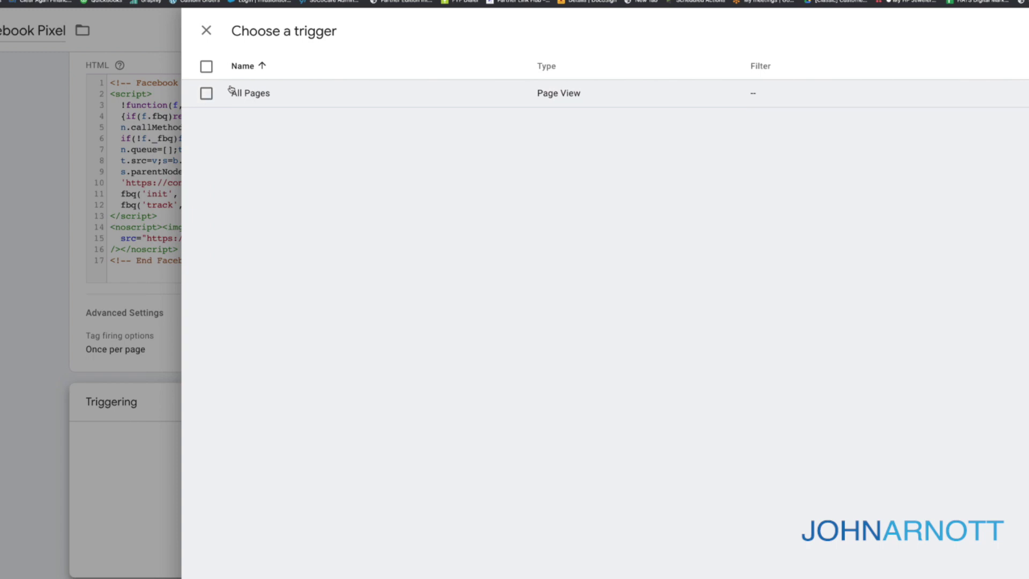
- Attach the All Pages trigger to the Facebook Pixel tag and save it
{"action": "left_click", "coordinate": [248, 94]}
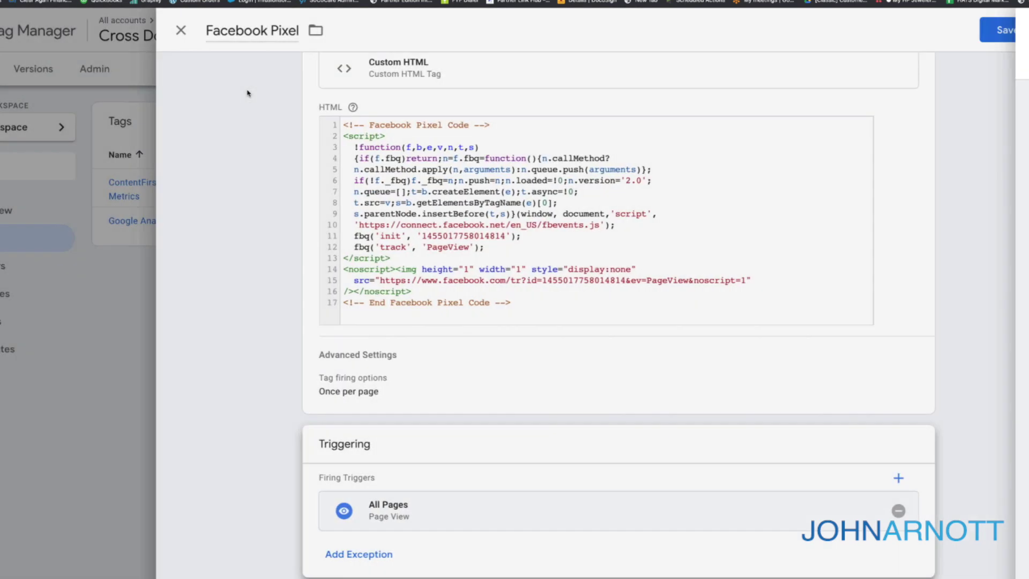
{"action": "left_click", "coordinate": [1018, 30]}
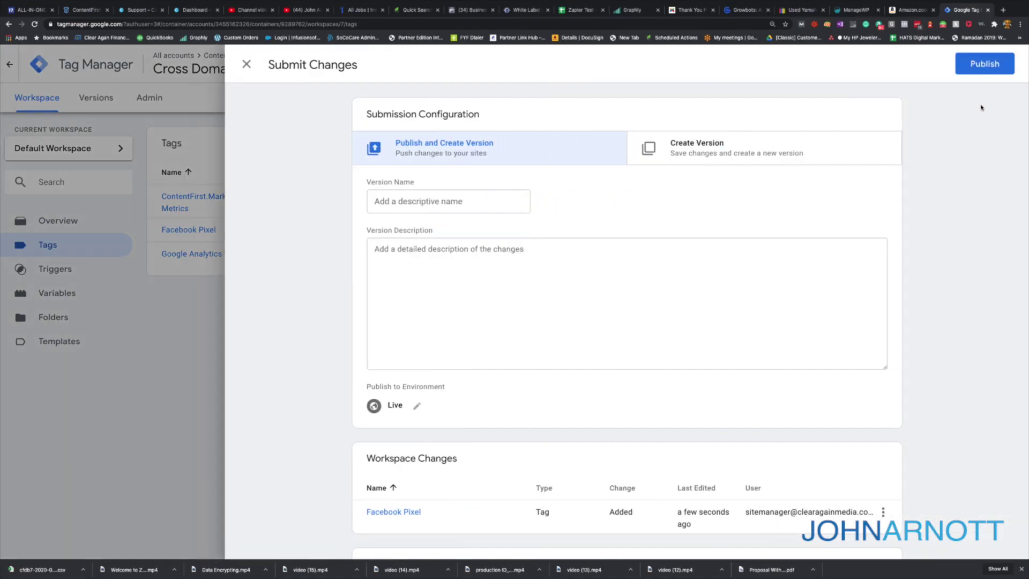
- Publish the workspace changes without a version description
{"action": "left_click", "coordinate": [987, 70]}
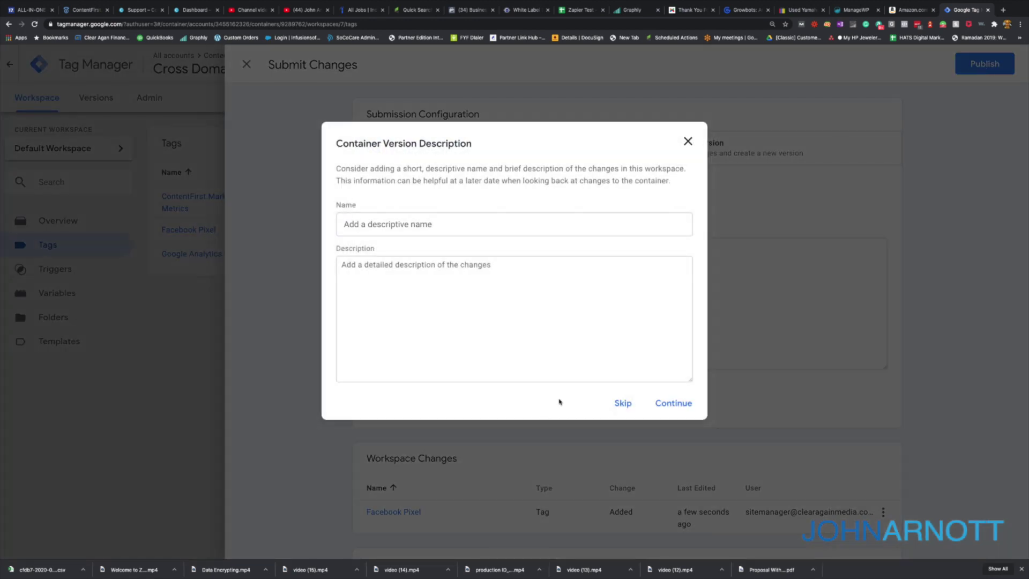
{"action": "left_click", "coordinate": [667, 406]}
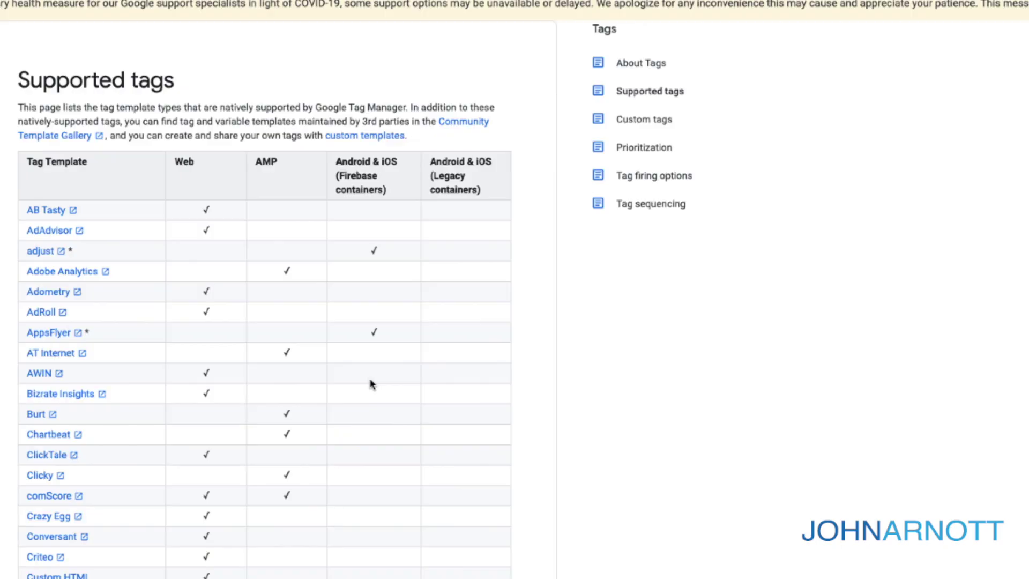
{"action": "scroll", "coordinate": [370, 383], "scroll_direction": "down", "scroll_amount": 3}
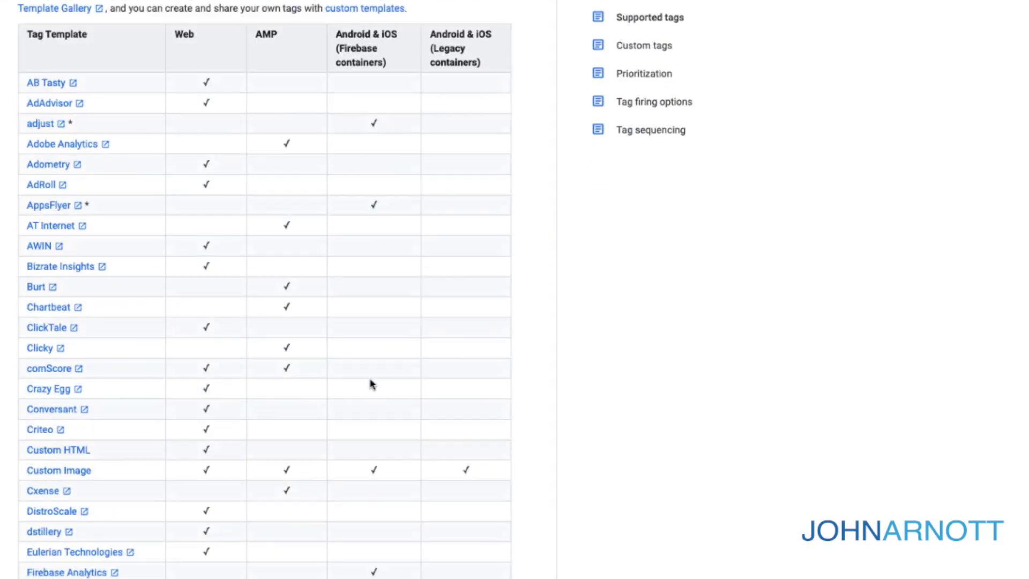
{"action": "scroll", "coordinate": [370, 384], "scroll_direction": "down", "scroll_amount": 2}
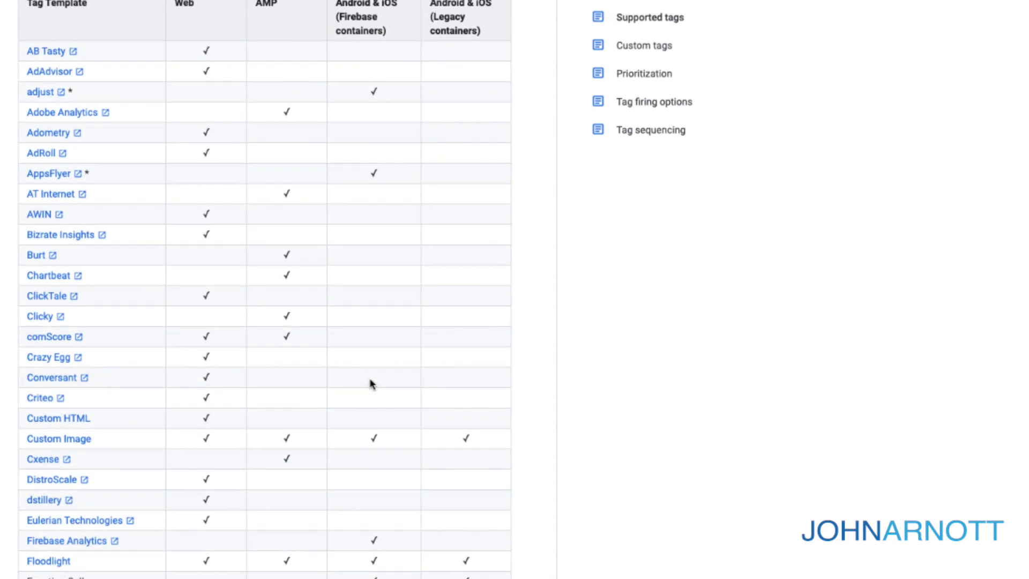
{"action": "scroll", "coordinate": [370, 384], "scroll_direction": "down", "scroll_amount": 5}
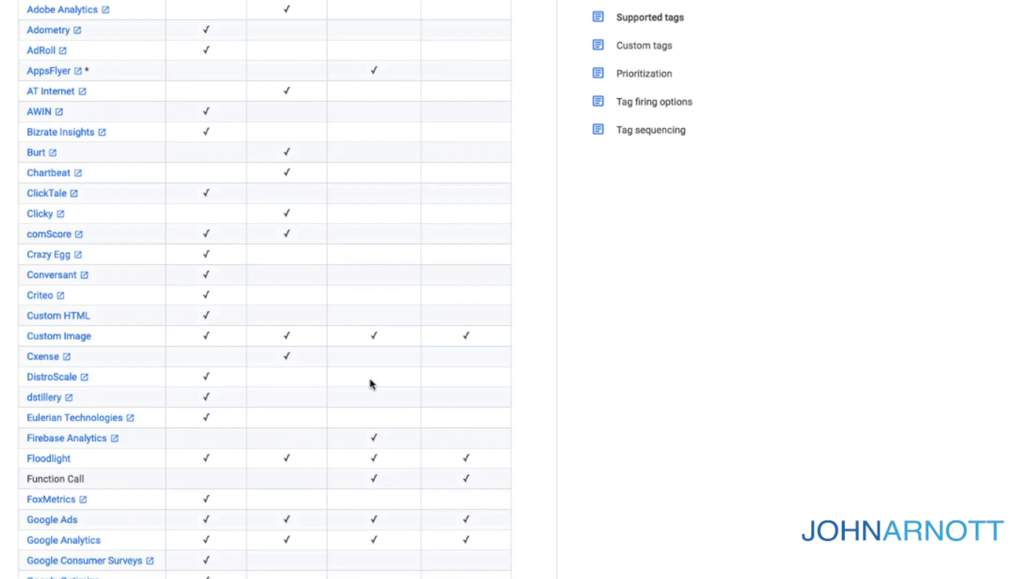
{"action": "scroll", "coordinate": [370, 379], "scroll_direction": "down", "scroll_amount": 6}
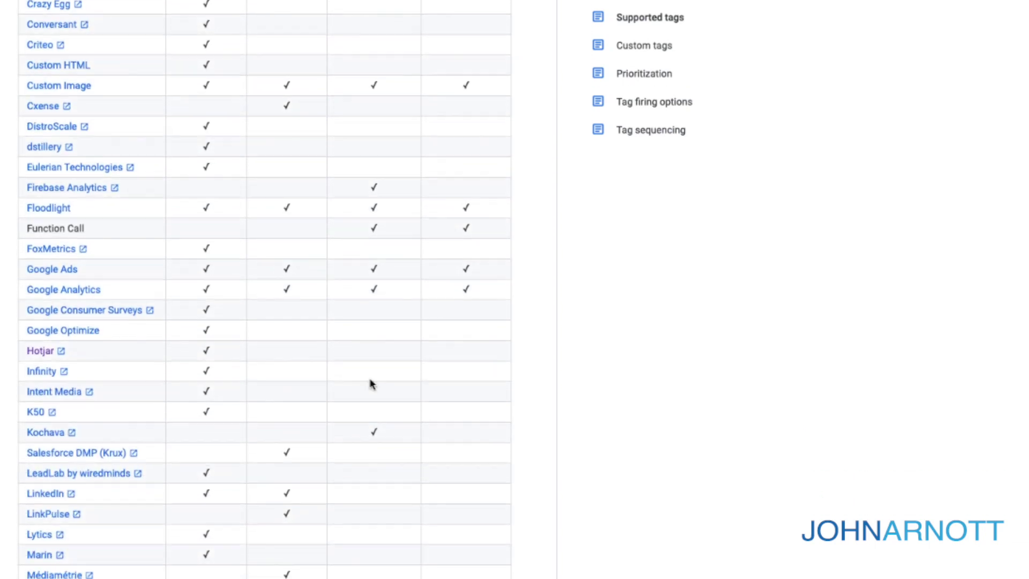
{"action": "scroll", "coordinate": [370, 384], "scroll_direction": "down", "scroll_amount": 5}
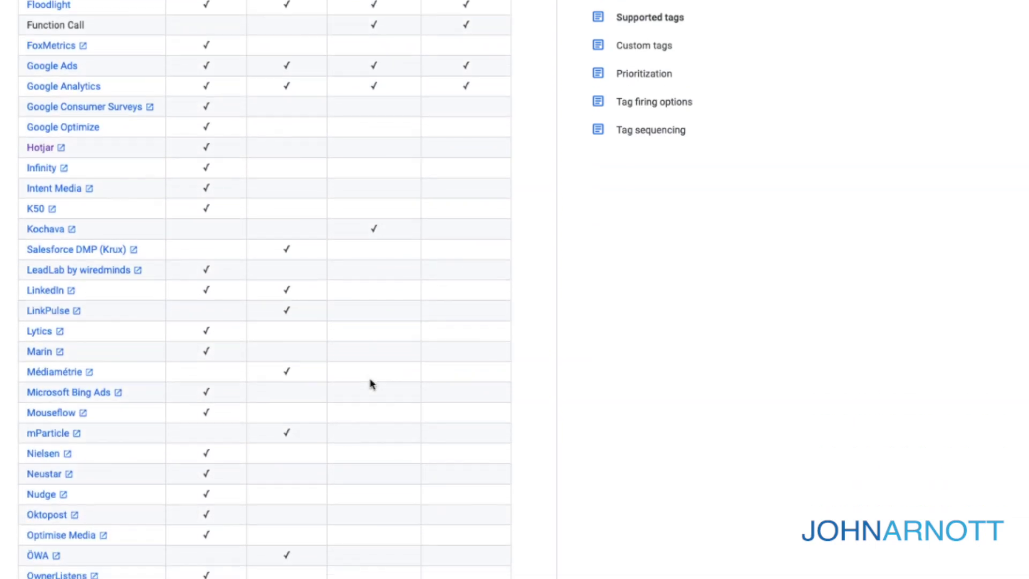
{"action": "scroll", "coordinate": [372, 384], "scroll_direction": "down", "scroll_amount": 7}
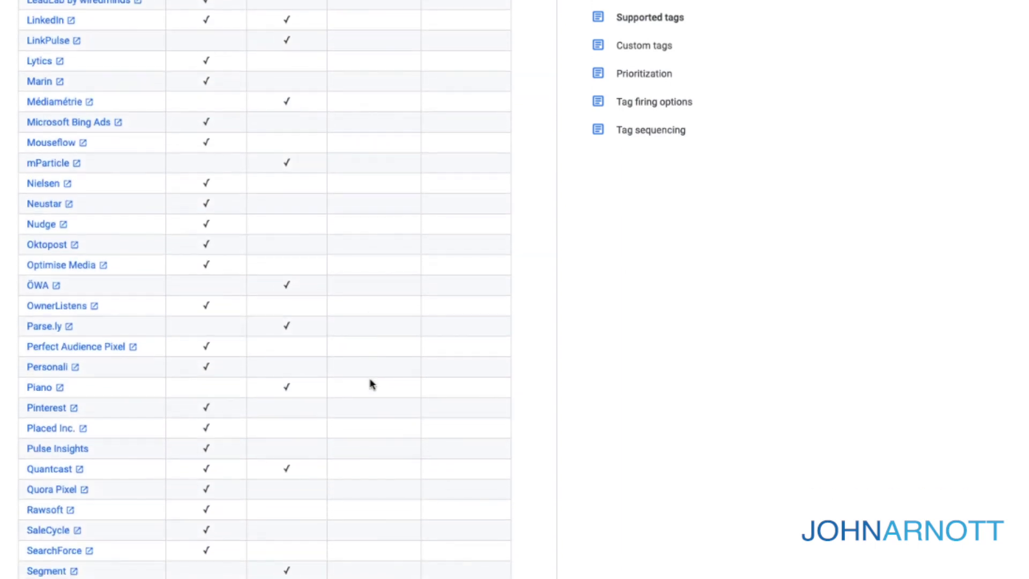
{"action": "scroll", "coordinate": [370, 384], "scroll_direction": "down", "scroll_amount": 2}
{"action": "scroll", "coordinate": [370, 384], "scroll_direction": "down", "scroll_amount": 2}
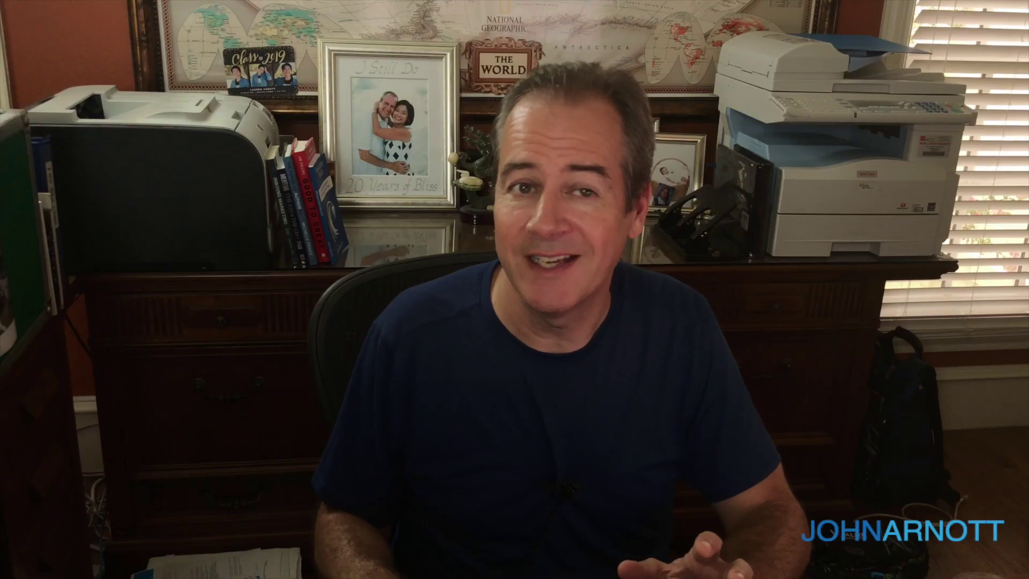